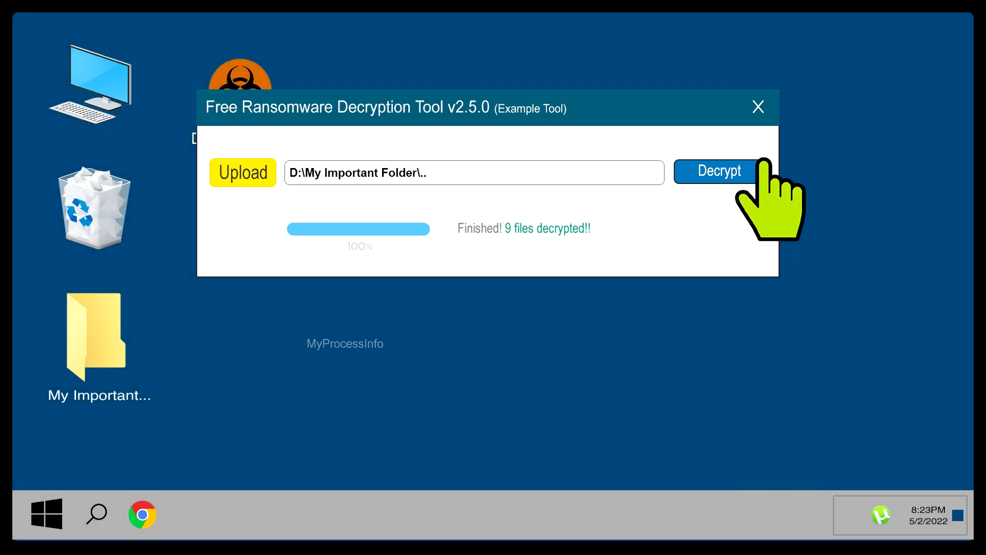
Close the Decryption Tool window after all nine files reach 100% decrypted
{"action": "left_click", "coordinate": [758, 107]}
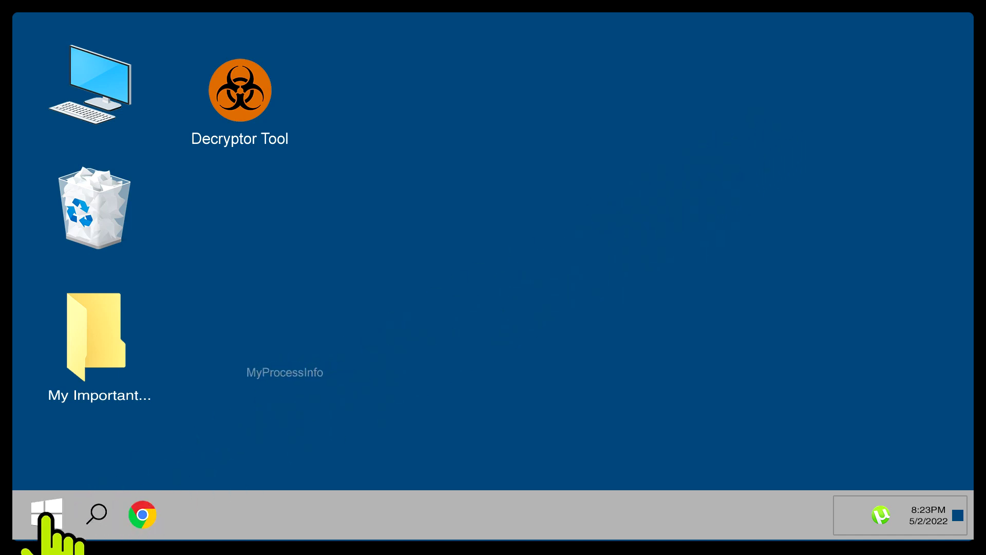
Choose Shutdown from the Start menu's power options
{"action": "left_click", "coordinate": [47, 515]}
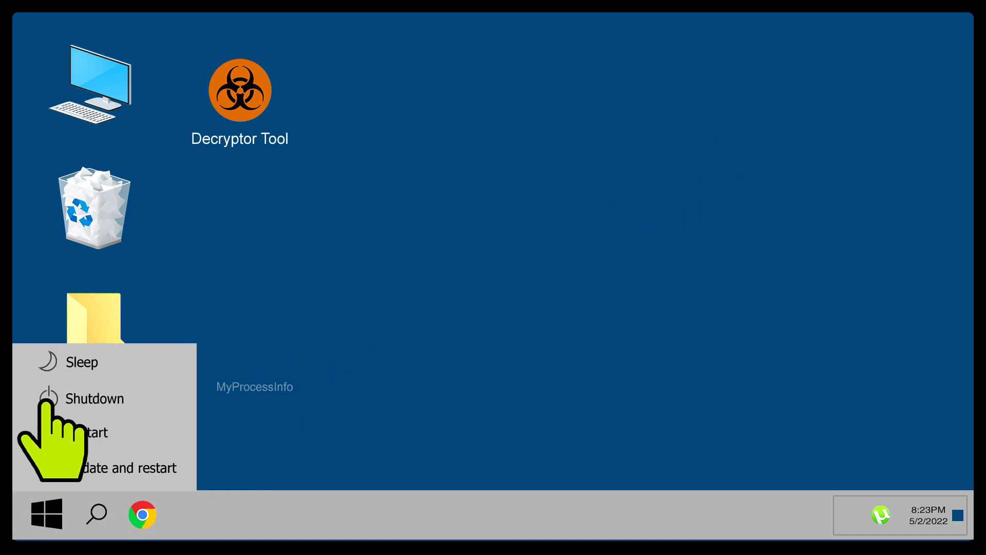
{"action": "left_click", "coordinate": [46, 399]}
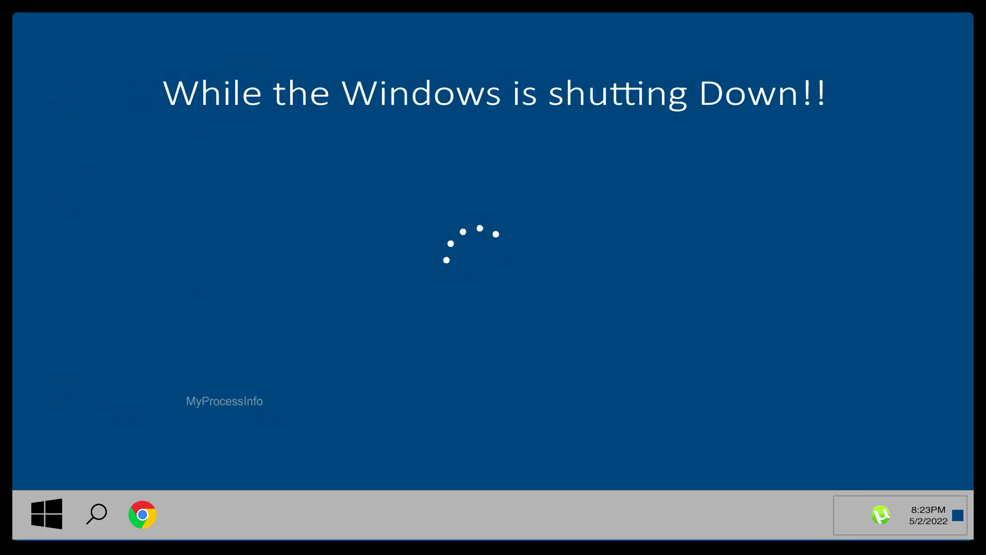